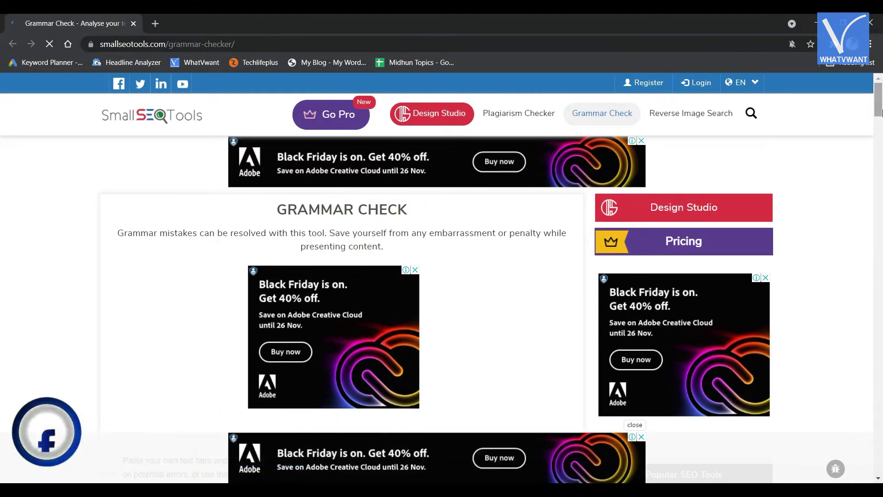
pyautogui.moveTo(877, 109); pyautogui.dragTo(877, 138)
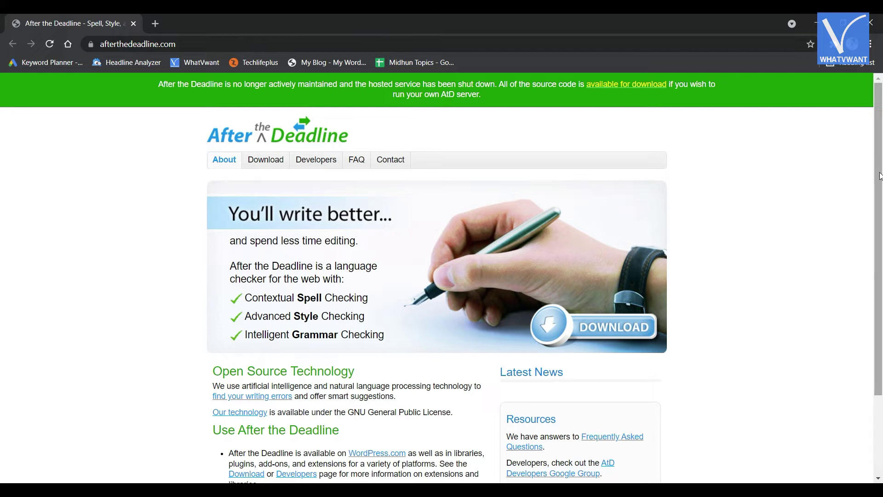
pyautogui.moveTo(878, 176); pyautogui.dragTo(879, 276)
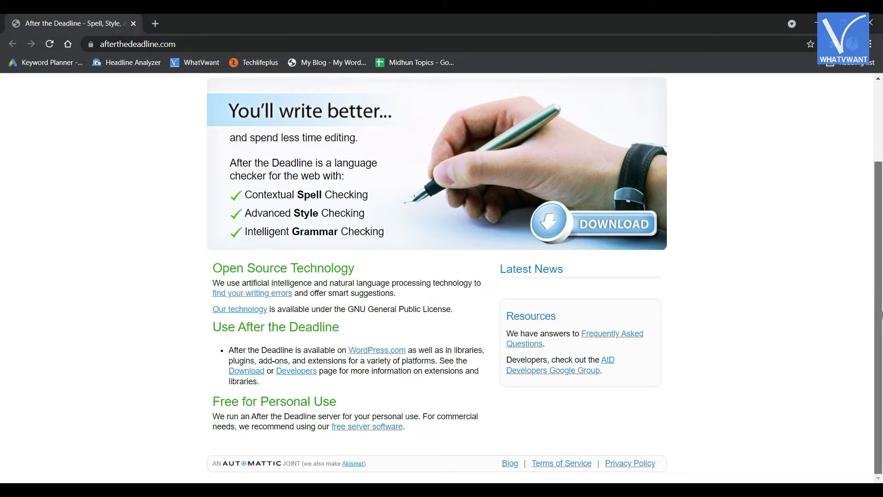
pyautogui.moveTo(880, 315); pyautogui.dragTo(880, 215)
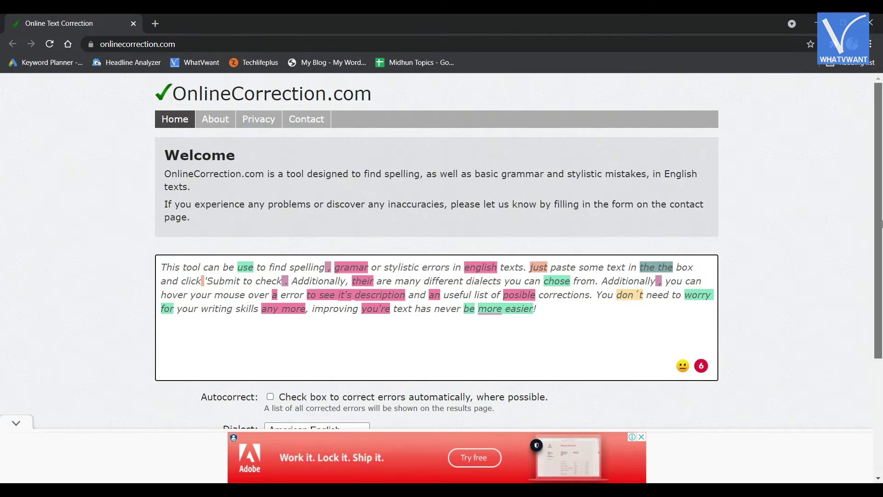
pyautogui.moveTo(880, 222); pyautogui.dragTo(880, 333)
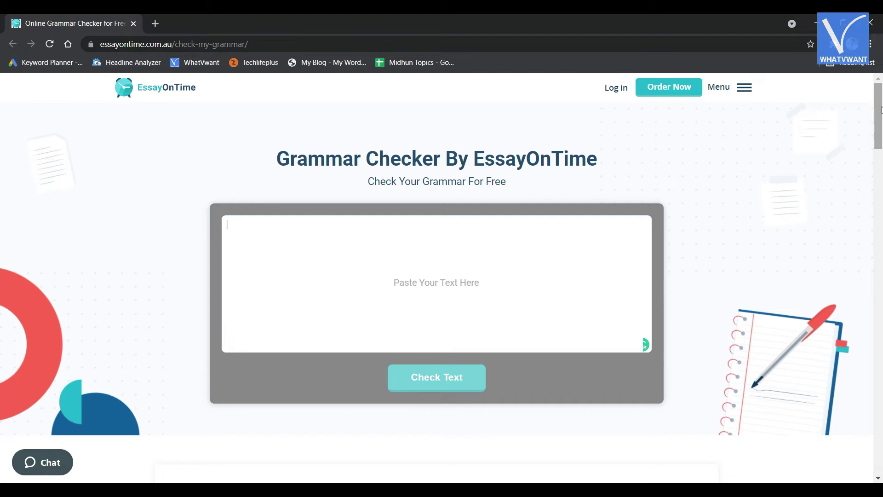
pyautogui.moveTo(879, 110); pyautogui.dragTo(880, 166)
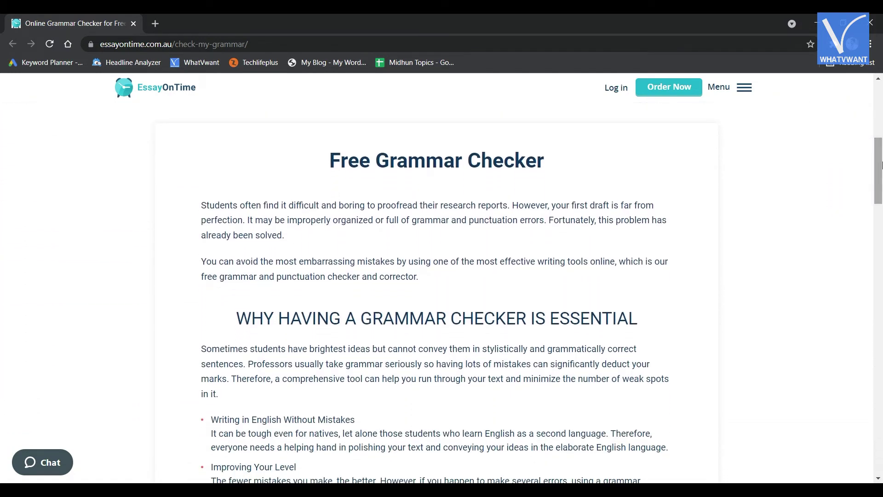
pyautogui.moveTo(880, 166); pyautogui.dragTo(879, 185)
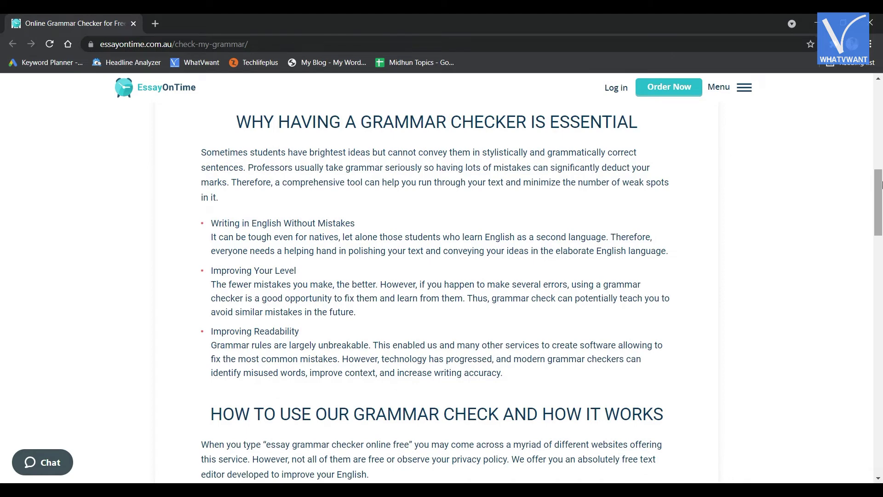
pyautogui.moveTo(880, 185); pyautogui.dragTo(880, 236)
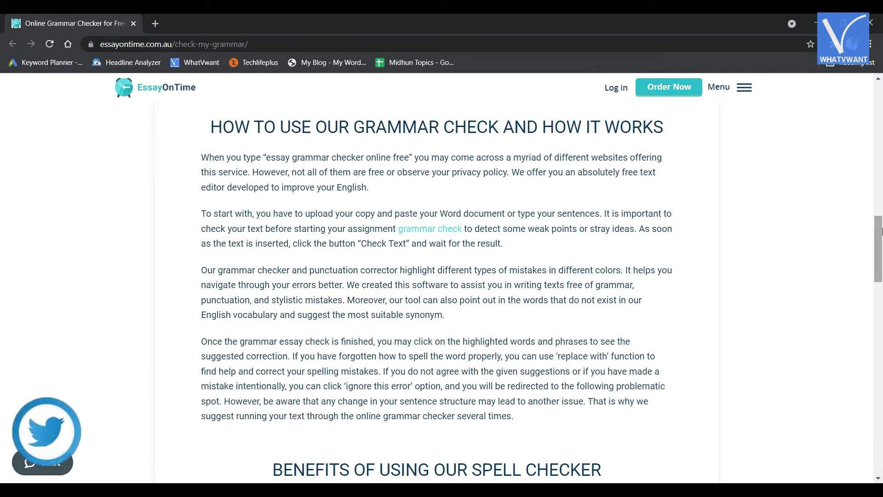
pyautogui.moveTo(878, 234); pyautogui.dragTo(878, 290)
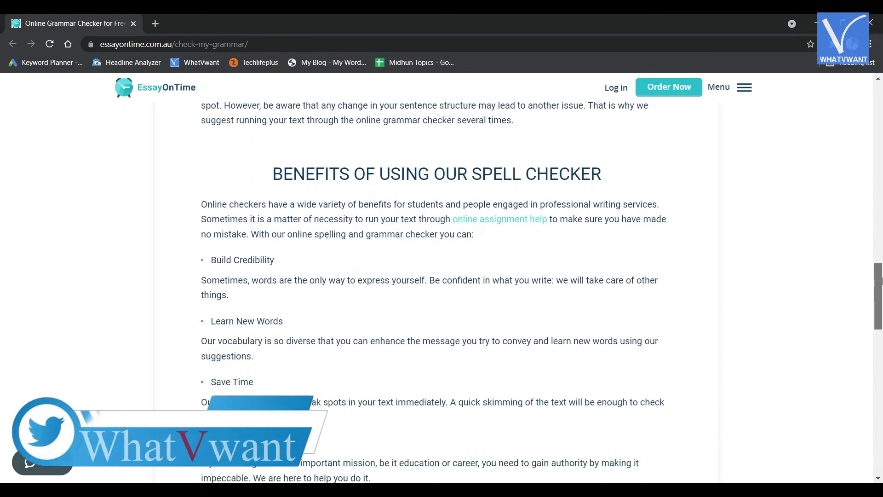